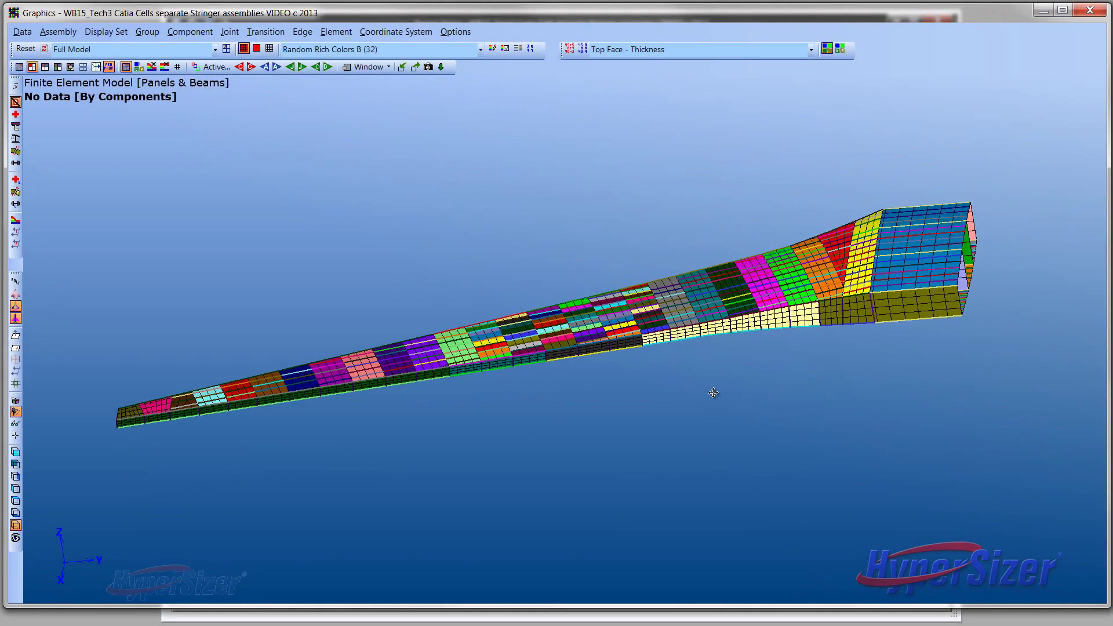
Show the Upper Surface Skin assembly highlighted within the full wing model using 'Assembly on Full Model'
{"action": "left_click_drag", "start_coordinate": [713, 392], "coordinate": [582, 415]}
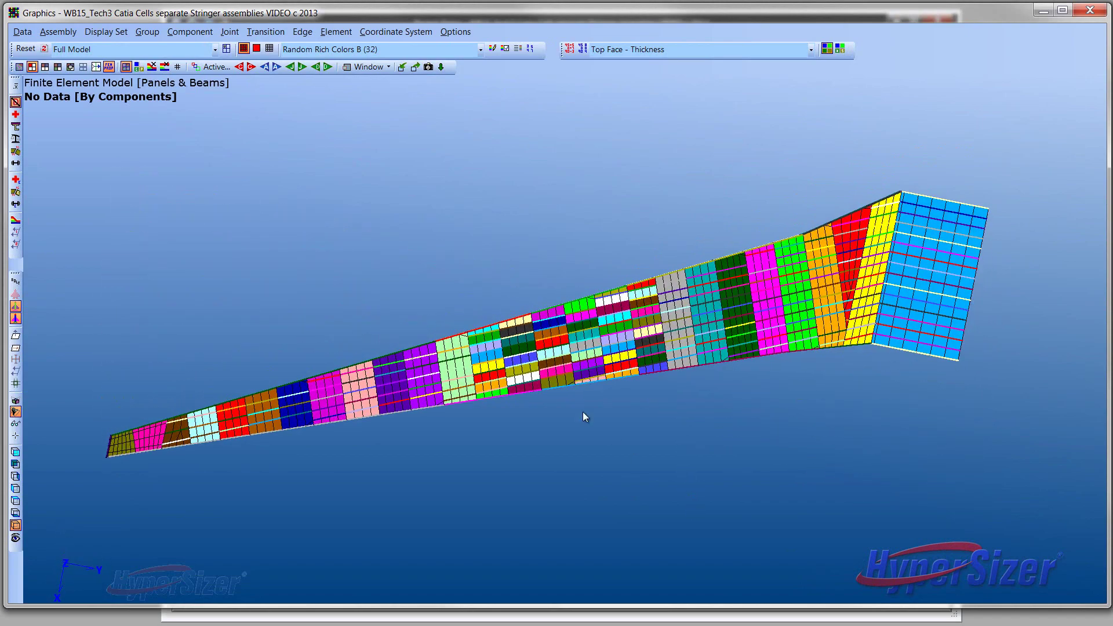
{"action": "left_click", "coordinate": [216, 50]}
{"action": "left_click", "coordinate": [140, 218]}
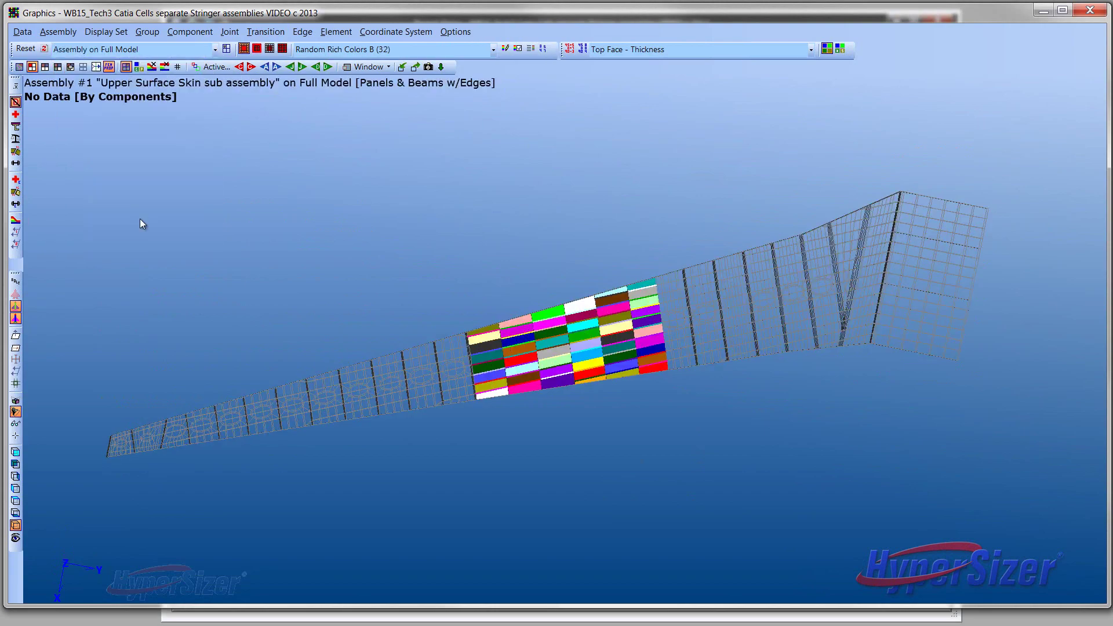
Switch the display scope to 'Assembly' so only the Upper Surface Skin sub assembly is drawn
{"action": "left_click_drag", "start_coordinate": [232, 314], "coordinate": [757, 297]}
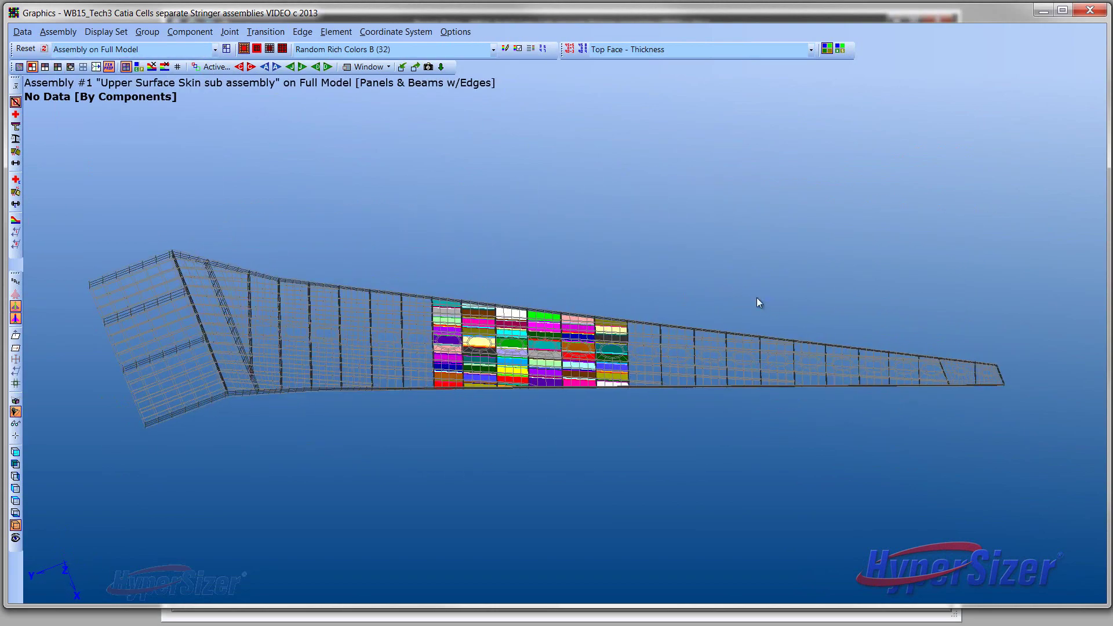
{"action": "left_click", "coordinate": [214, 49]}
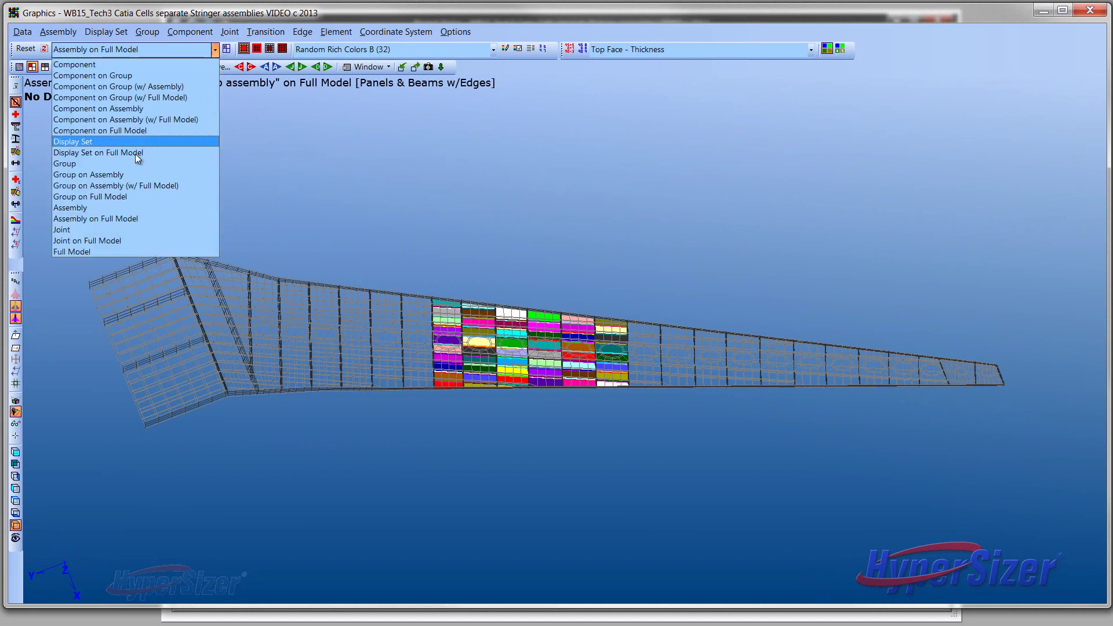
{"action": "left_click", "coordinate": [111, 207]}
{"action": "left_click_drag", "start_coordinate": [388, 280], "coordinate": [455, 305]}
Zoom and tilt the upper skin panels to inspect the stiffener beams and shells
{"action": "scroll", "coordinate": [454, 300], "scroll_direction": "up", "scroll_amount": 5}
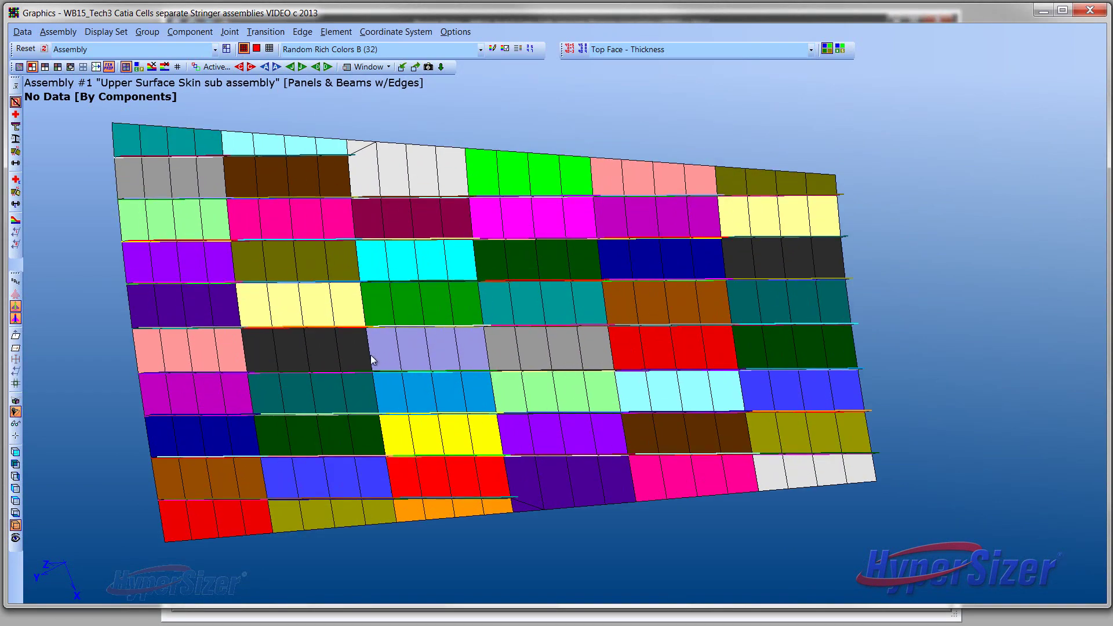
{"action": "left_click_drag", "start_coordinate": [370, 355], "coordinate": [242, 266]}
{"action": "scroll", "coordinate": [385, 331], "scroll_direction": "up", "scroll_amount": 4}
{"action": "scroll", "coordinate": [385, 330], "scroll_direction": "down", "scroll_amount": 2}
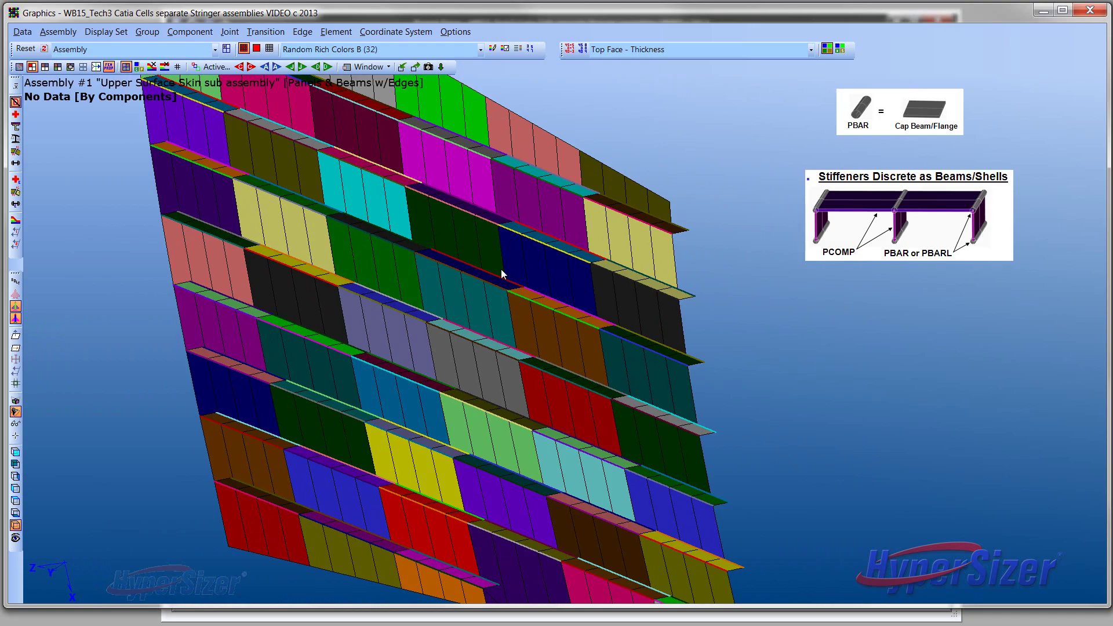
Return to a face-on view and show the legend of each panel and beam Stiffener PID
{"action": "left_click_drag", "start_coordinate": [501, 269], "coordinate": [585, 304]}
{"action": "scroll", "coordinate": [589, 298], "scroll_direction": "down", "scroll_amount": 3}
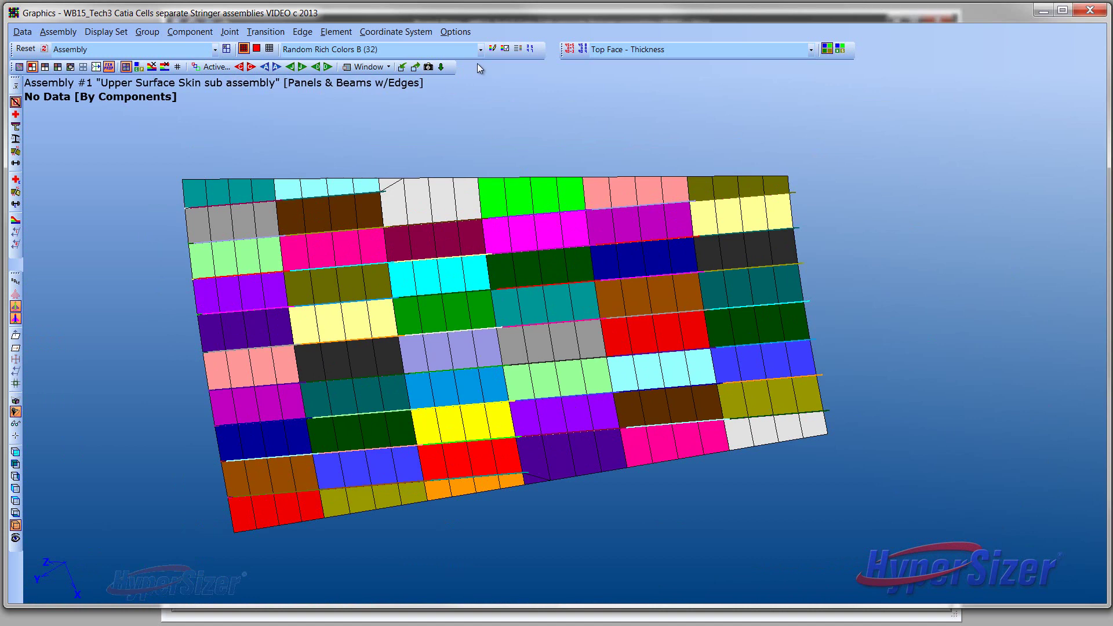
{"action": "left_click", "coordinate": [518, 49]}
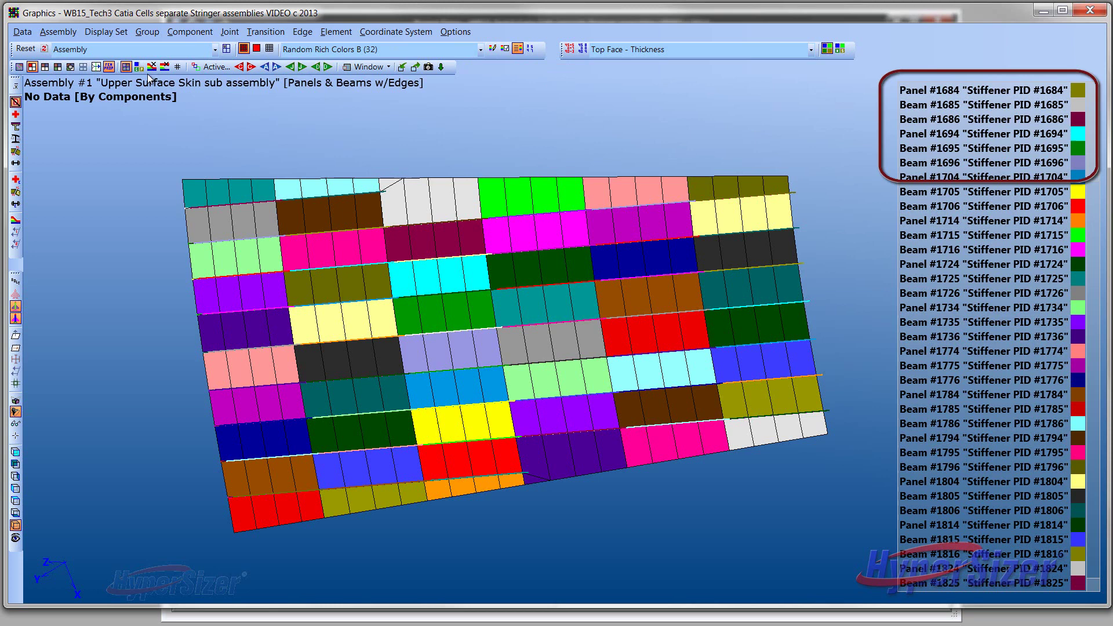
Colour the upper skin by Panel Segments, with legend entries like Panel Segment #168 'S4.10'
{"action": "left_click", "coordinate": [111, 67]}
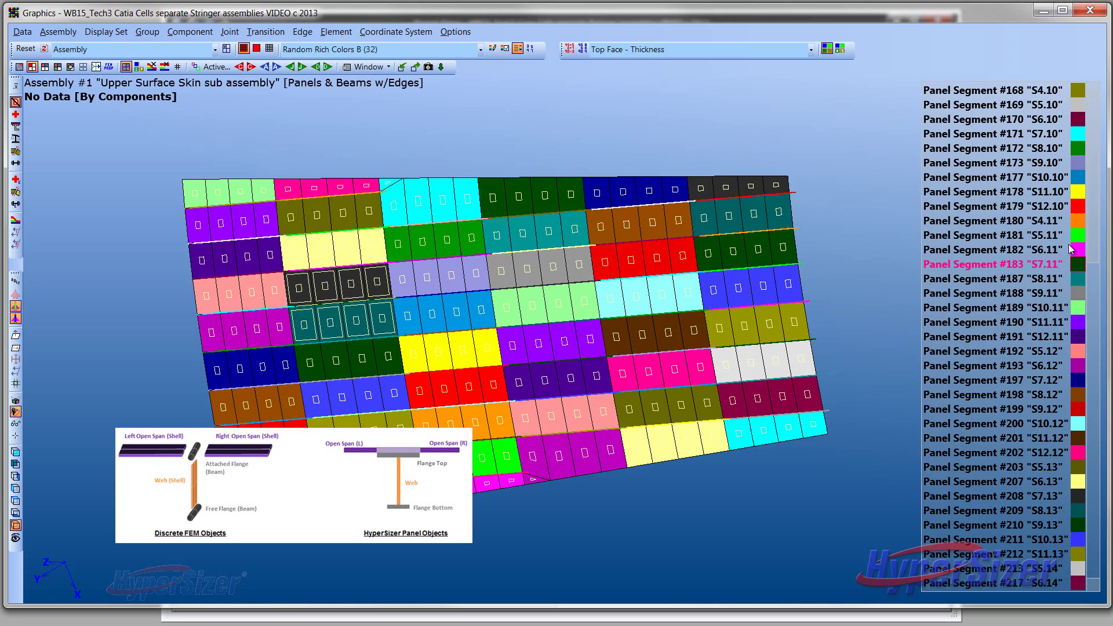
{"action": "scroll", "coordinate": [1076, 369], "scroll_direction": "down", "scroll_amount": 9}
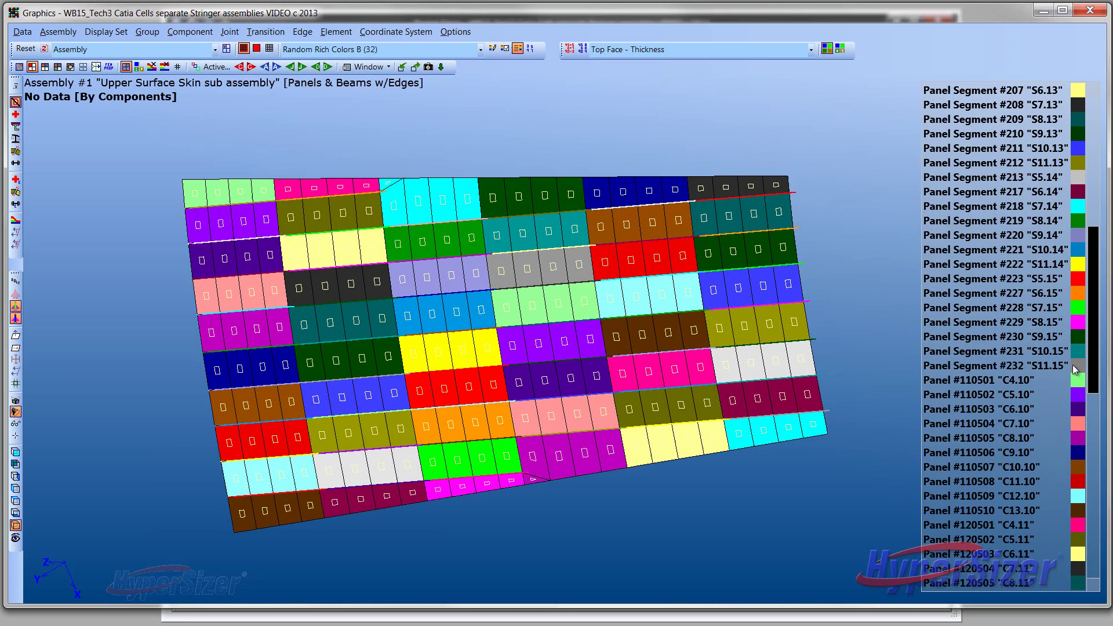
{"action": "scroll", "coordinate": [1073, 364], "scroll_direction": "down", "scroll_amount": 3}
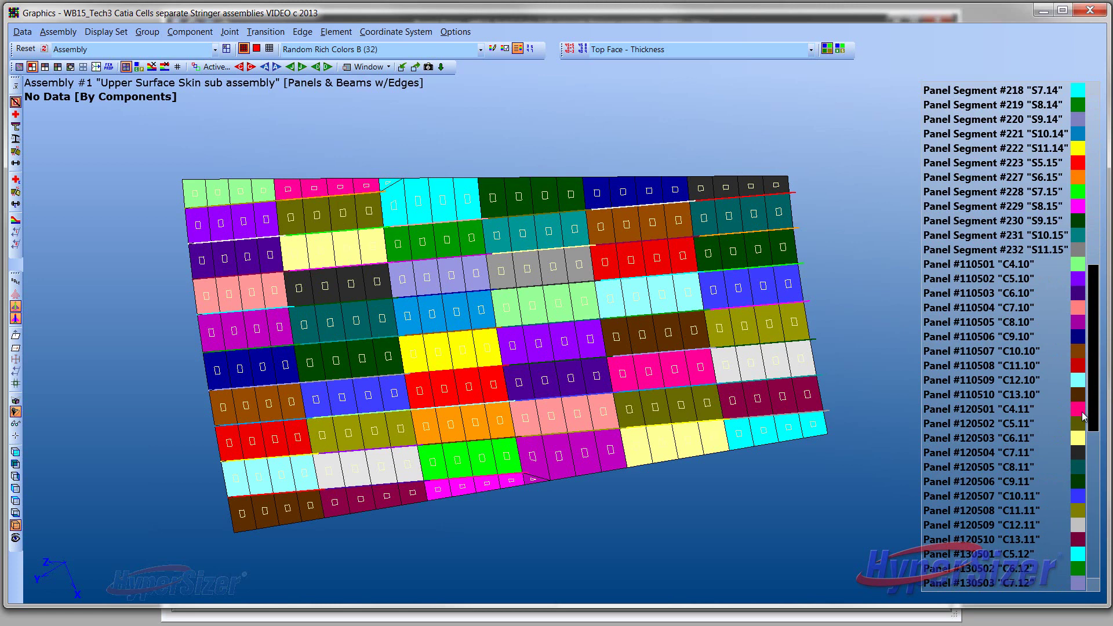
{"action": "scroll", "coordinate": [1082, 412], "scroll_direction": "down", "scroll_amount": 10}
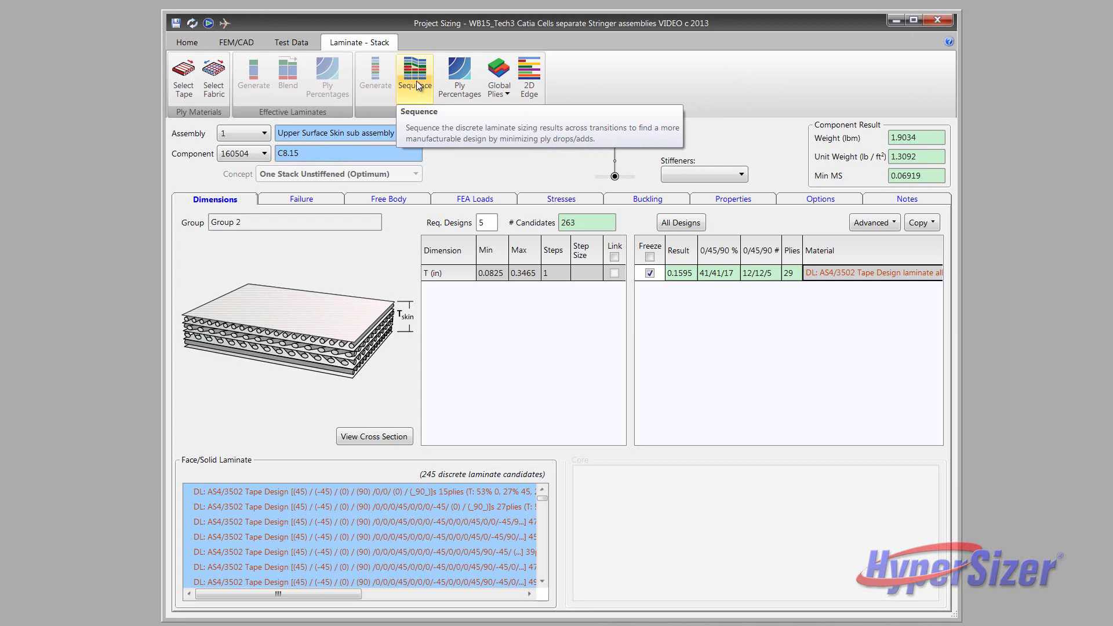
In laminate sequencing, plot the upper skin's Global Plies as a Flattened ply map
{"action": "left_click", "coordinate": [416, 81]}
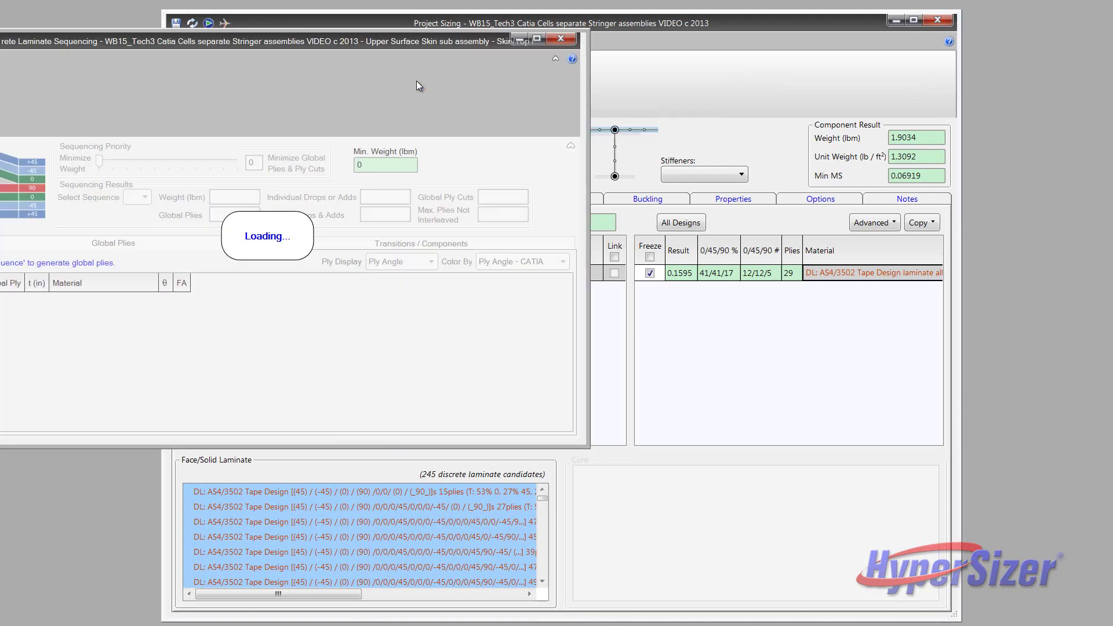
{"action": "left_click_drag", "start_coordinate": [372, 40], "coordinate": [688, 99]}
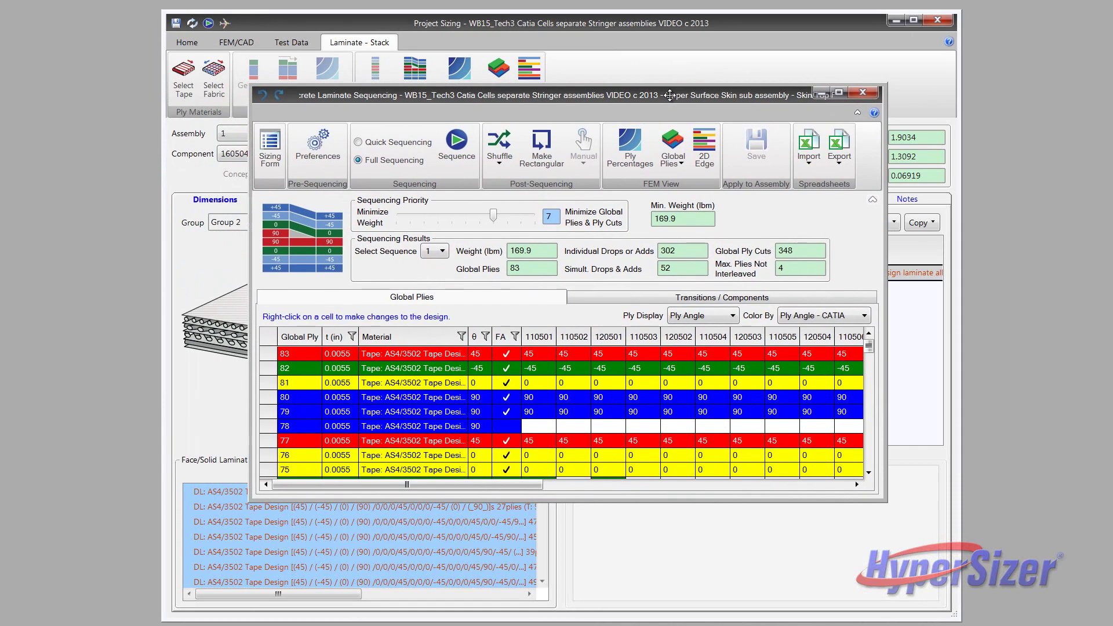
{"action": "left_click", "coordinate": [685, 161]}
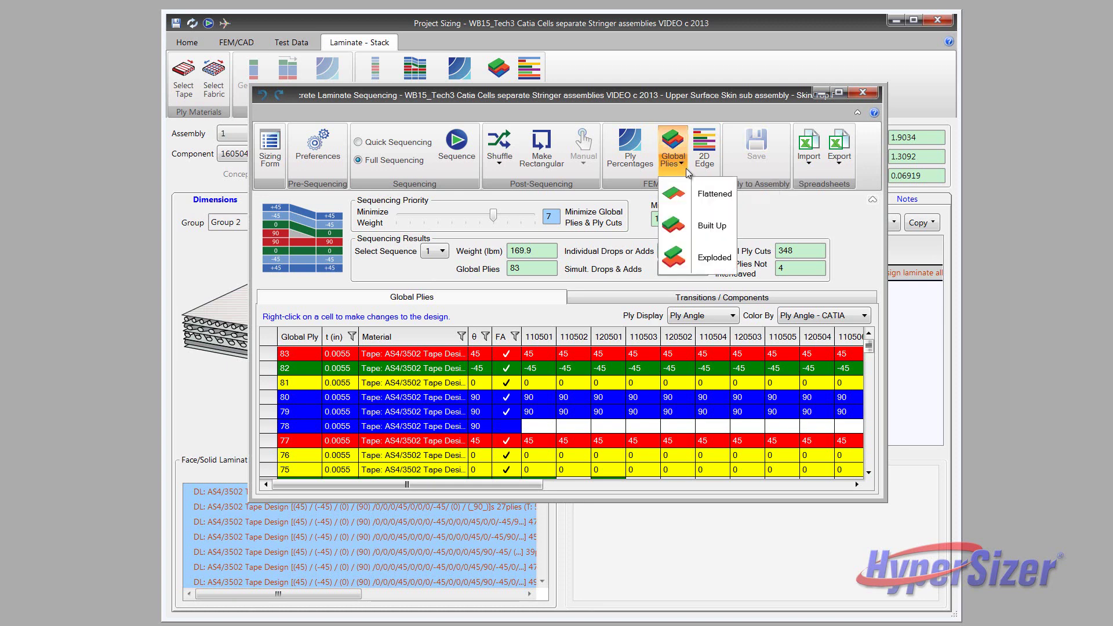
{"action": "left_click", "coordinate": [675, 197]}
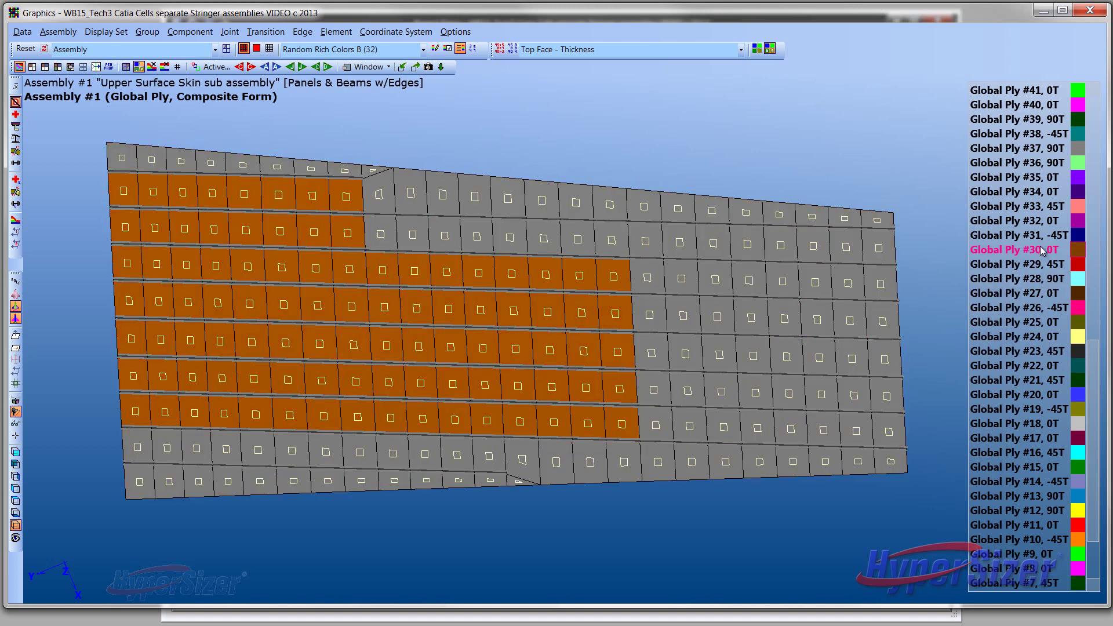
Show the upper skin laminate cross-section in HyperLaminate Visualization, with plies dropping off between stiffeners
{"action": "left_click", "coordinate": [151, 67]}
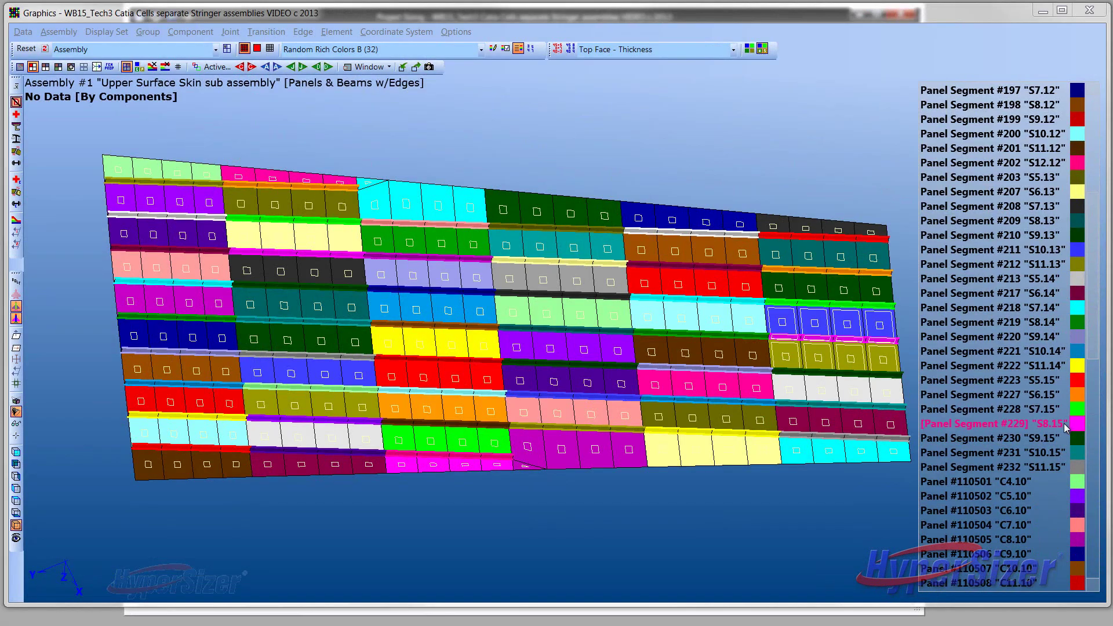
Minimize the Graphics window to reveal stiffener sizing for component 229 'S8.15', I Bonded (Optimum)
{"action": "left_click", "coordinate": [1043, 11]}
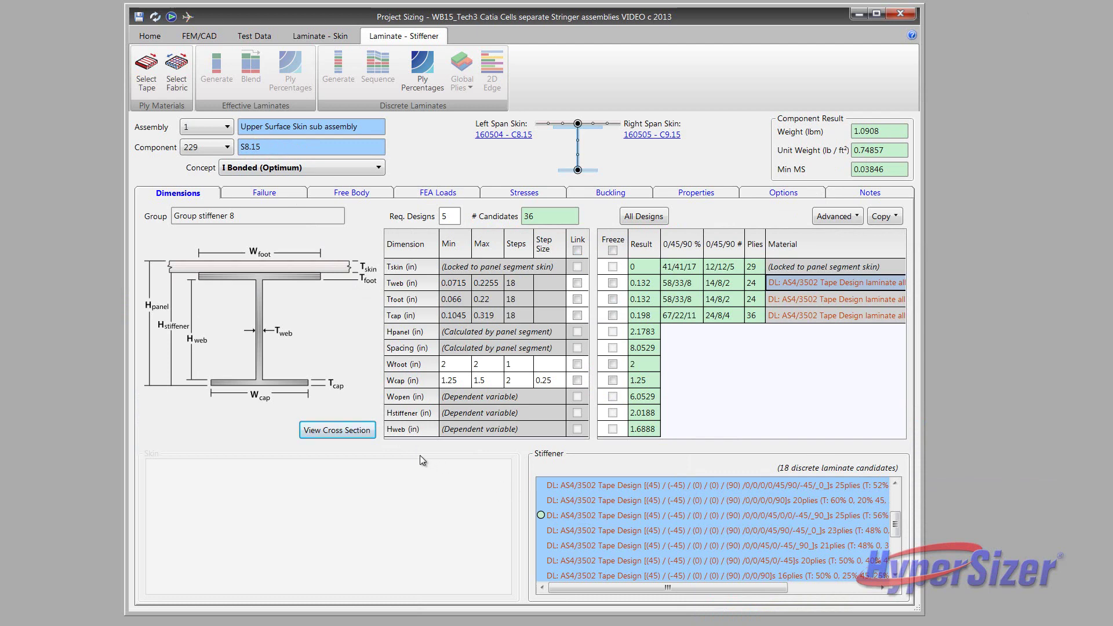
View the I-stiffener cross-section and zoom through its web, cap charge and base laminate plies
{"action": "left_click", "coordinate": [356, 429]}
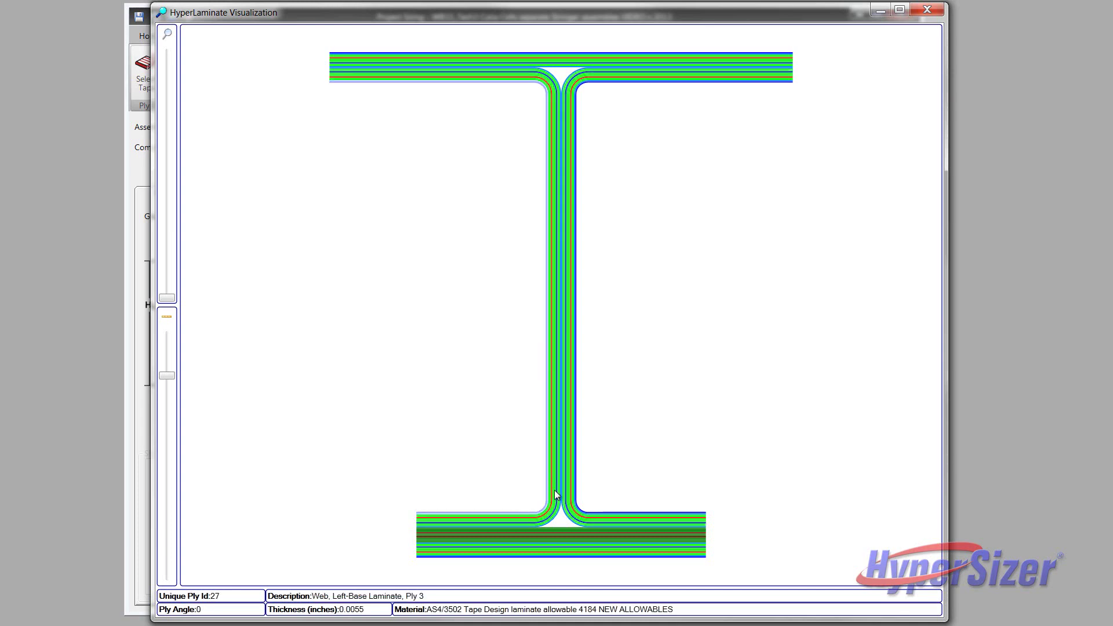
{"action": "scroll", "coordinate": [562, 559], "scroll_direction": "up", "scroll_amount": 5}
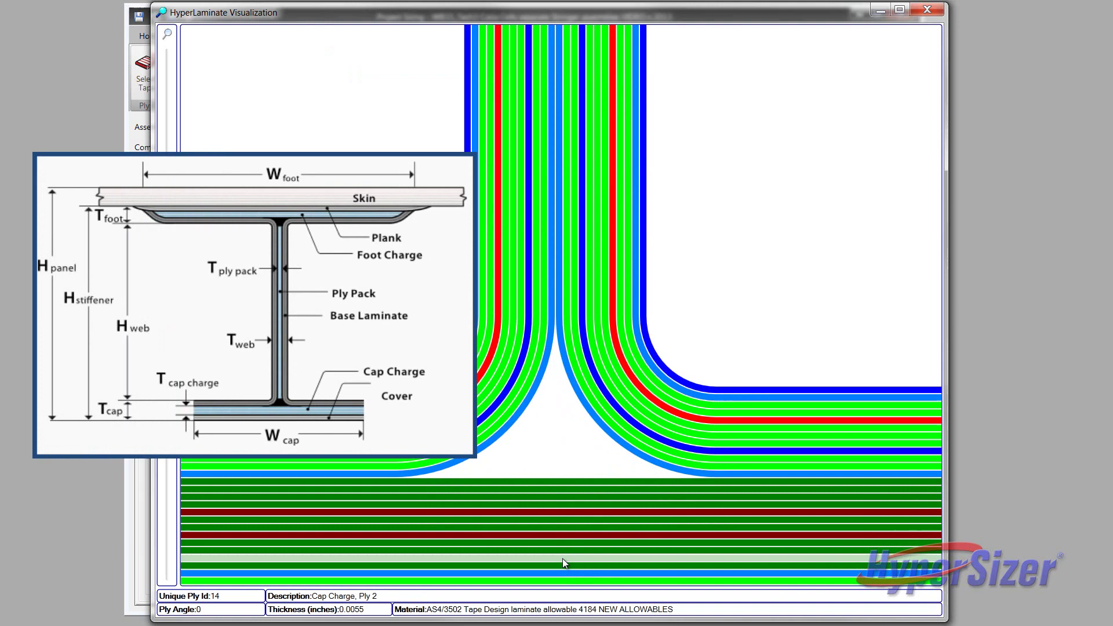
{"action": "scroll", "coordinate": [615, 438], "scroll_direction": "down", "scroll_amount": 1}
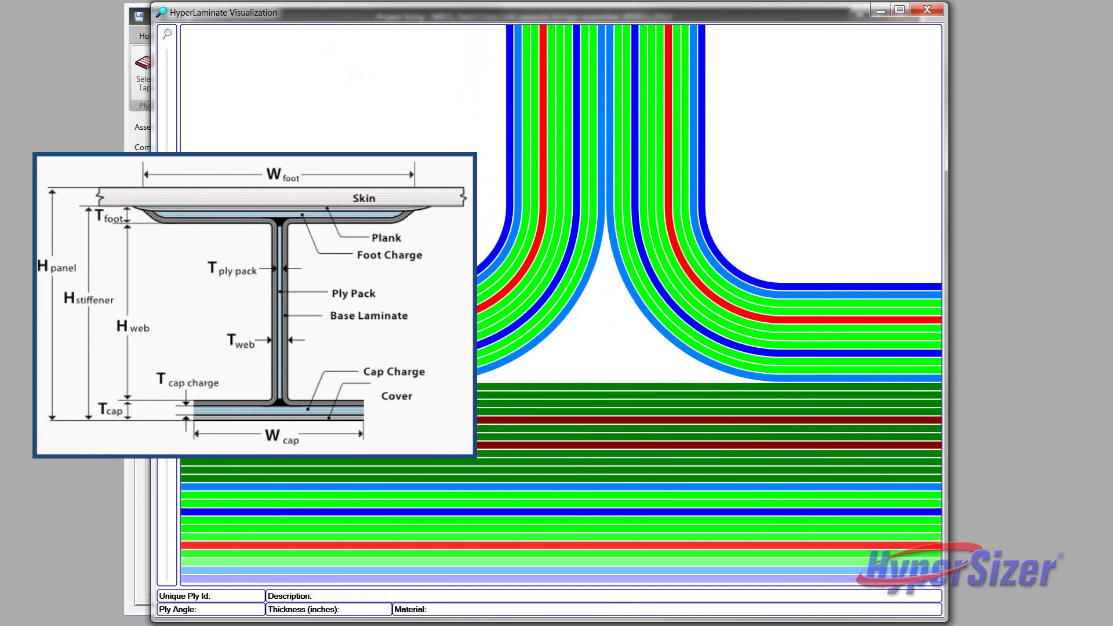
{"action": "scroll", "coordinate": [568, 320], "scroll_direction": "down", "scroll_amount": 4}
{"action": "scroll", "coordinate": [562, 315], "scroll_direction": "up", "scroll_amount": 4}
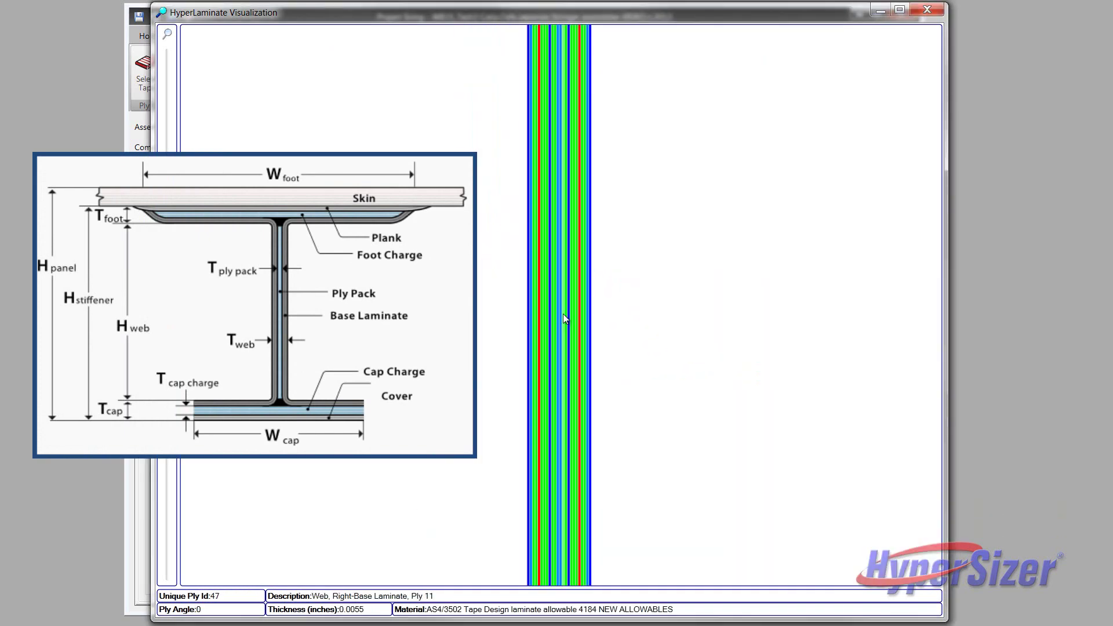
{"action": "scroll", "coordinate": [504, 295], "scroll_direction": "down", "scroll_amount": 5}
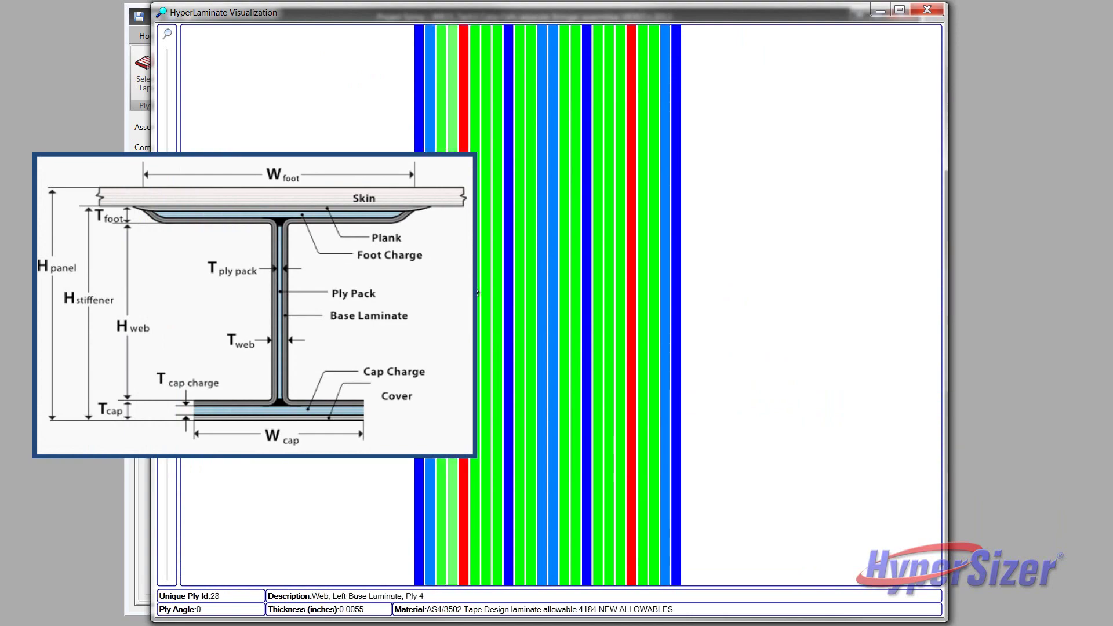